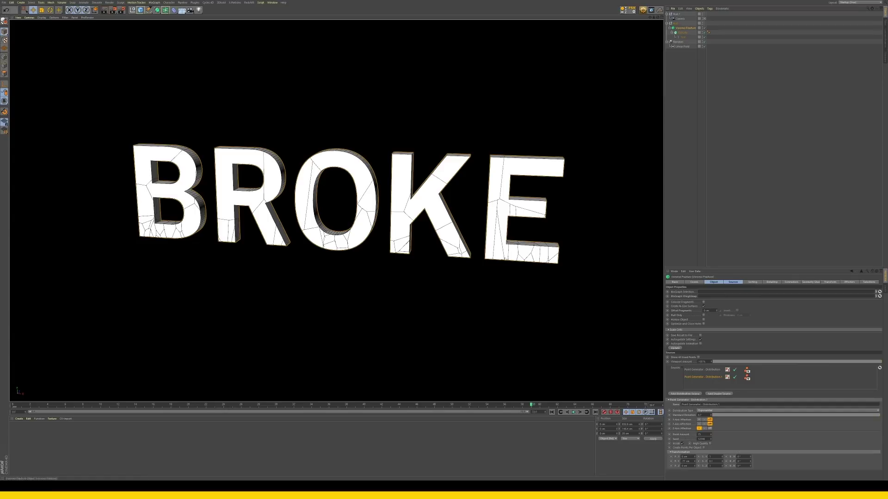
Step: Inspect the Extrude and Text object settings of the BROKE text in the Object Manager
left_click(682, 33)
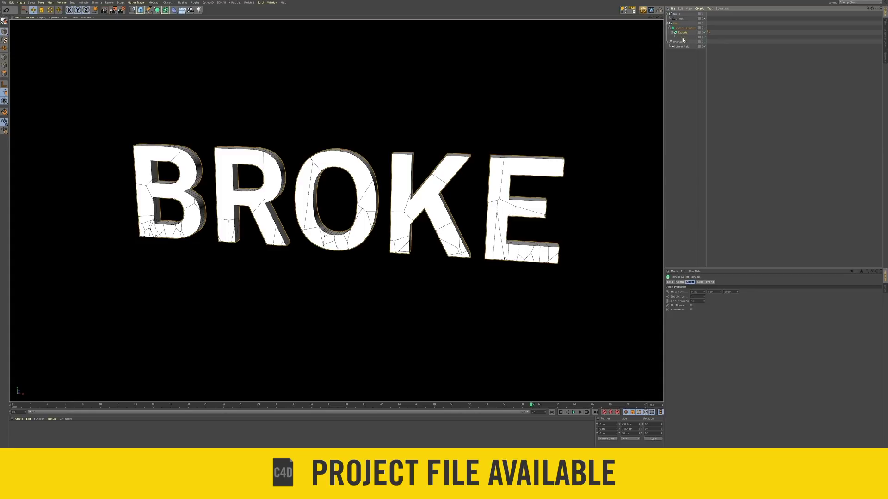
left_click(682, 37)
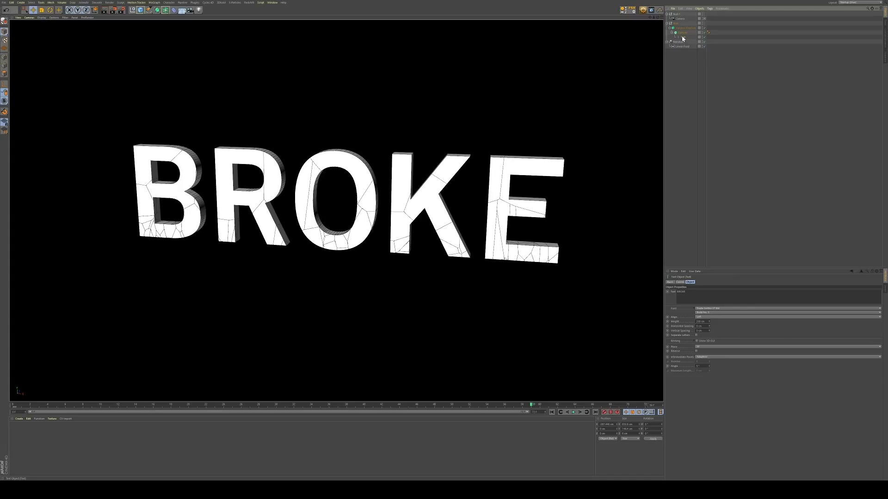
left_click(682, 34)
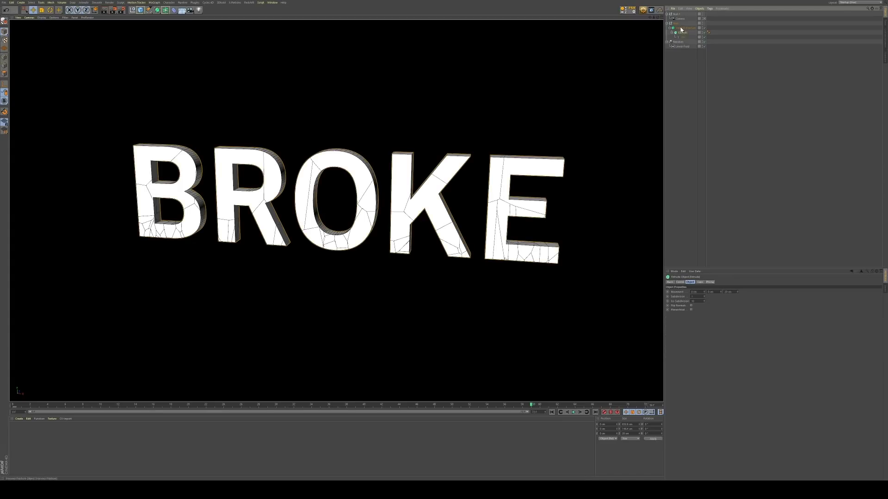
Step: Review the Voronoi Fracture's two point sources and its effectors, showing the Random effector's parameters
left_click(682, 29)
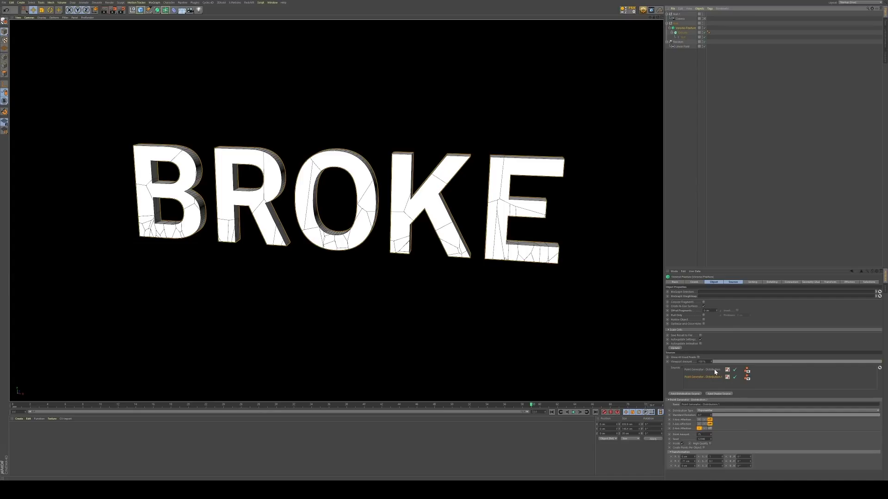
left_click(714, 370)
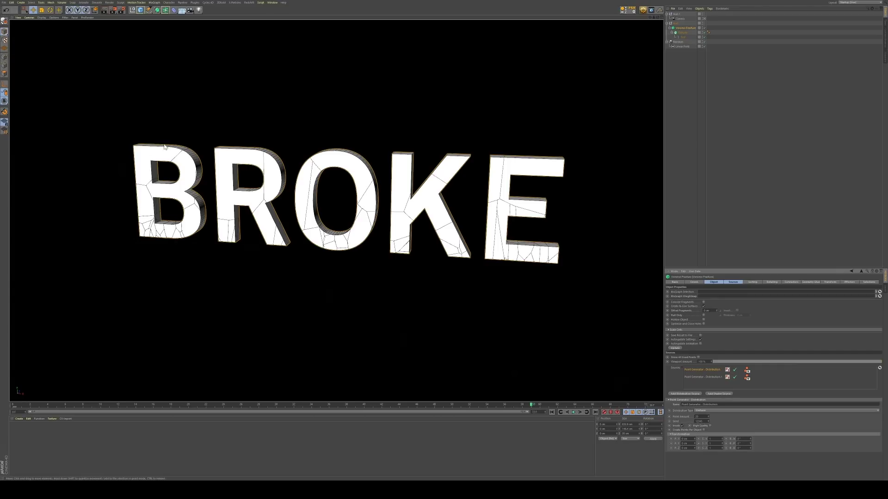
left_click(717, 377)
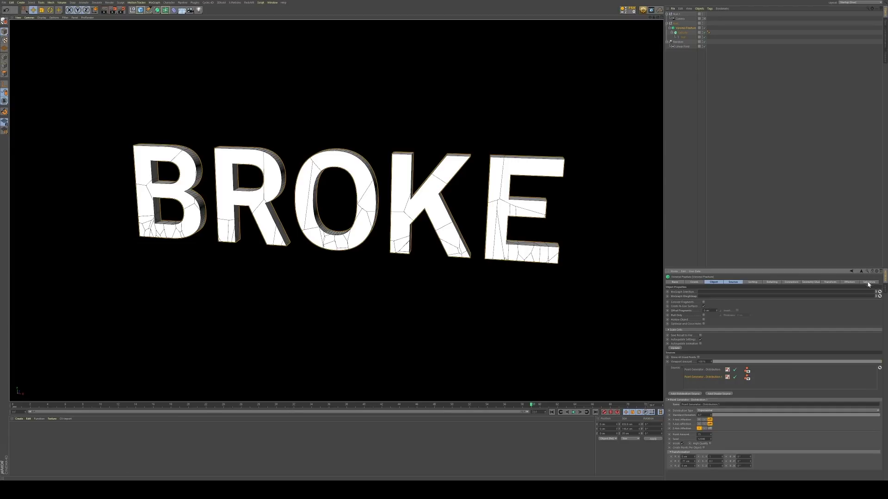
left_click(850, 282)
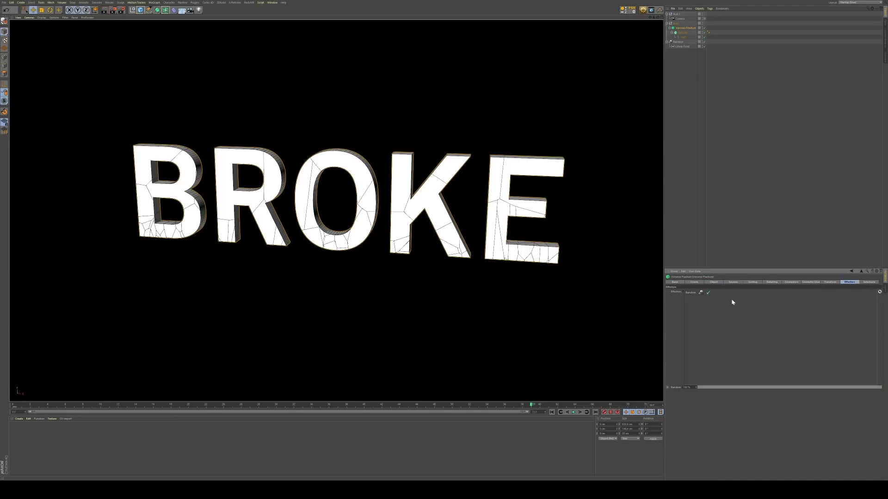
left_click(677, 42)
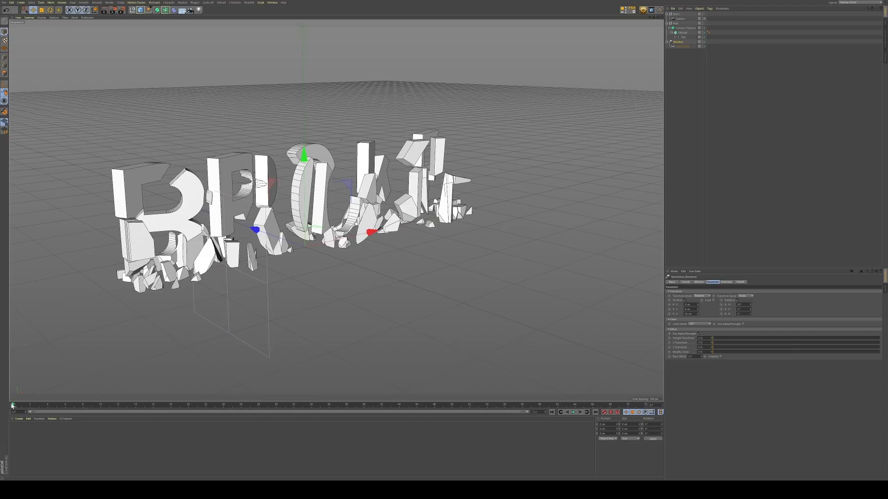
Step: Preview the pieces reassembling into BROKE, then check Null.1's Coord. rotation keyframes while scrubbing
left_click_drag(13, 405, 593, 405)
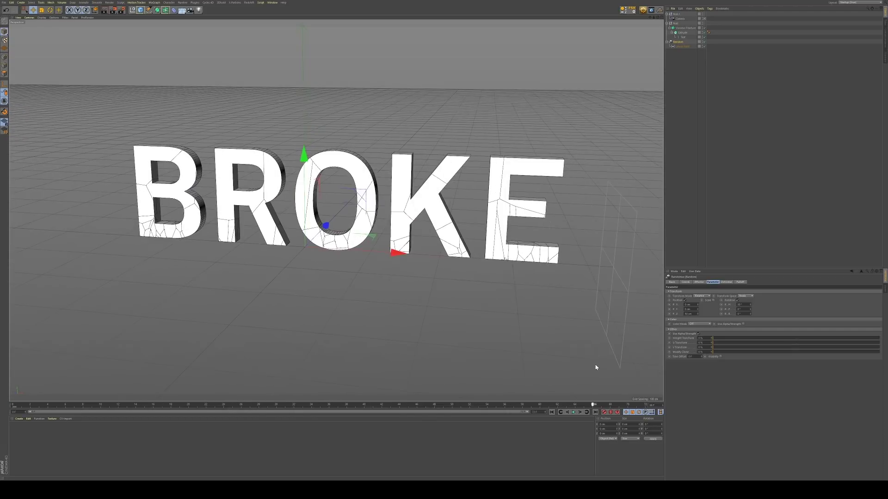
left_click(676, 14)
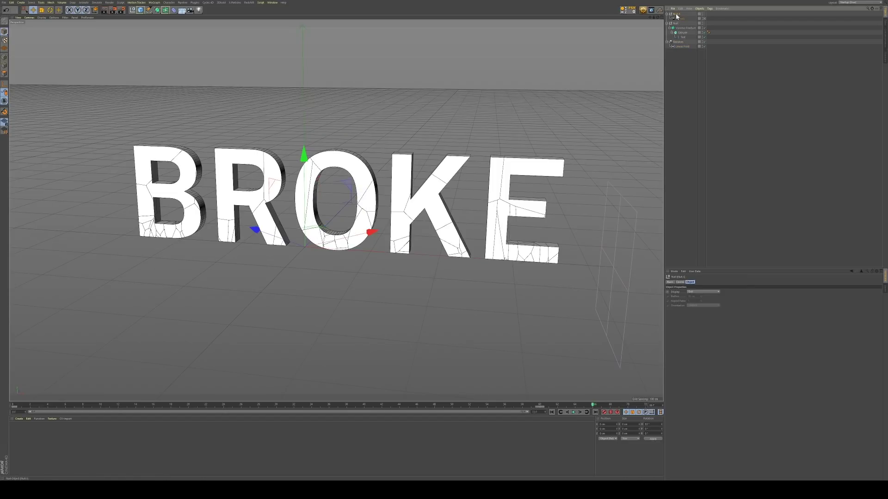
left_click(679, 282)
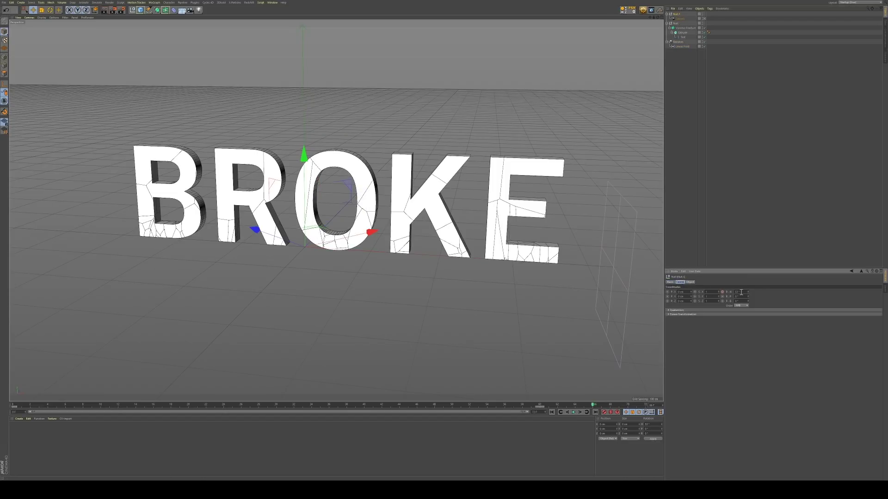
left_click_drag(27, 405, 2, 418)
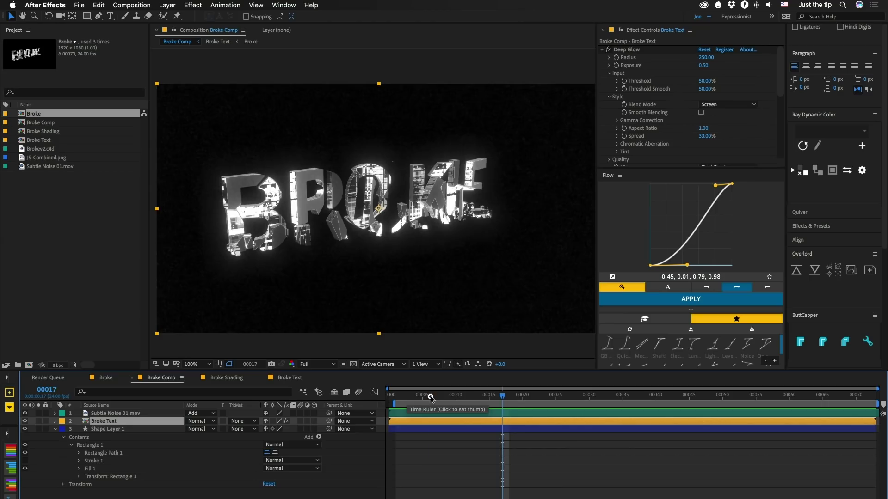
Step: Preview the composited animation in Broke Comp, clear the layer selection, and switch to Broke
left_click_drag(420, 397, 682, 396)
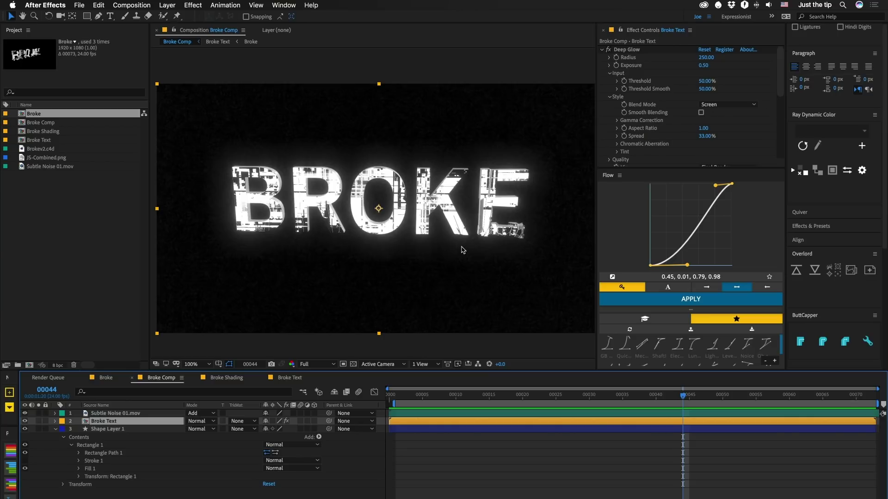
left_click(106, 264)
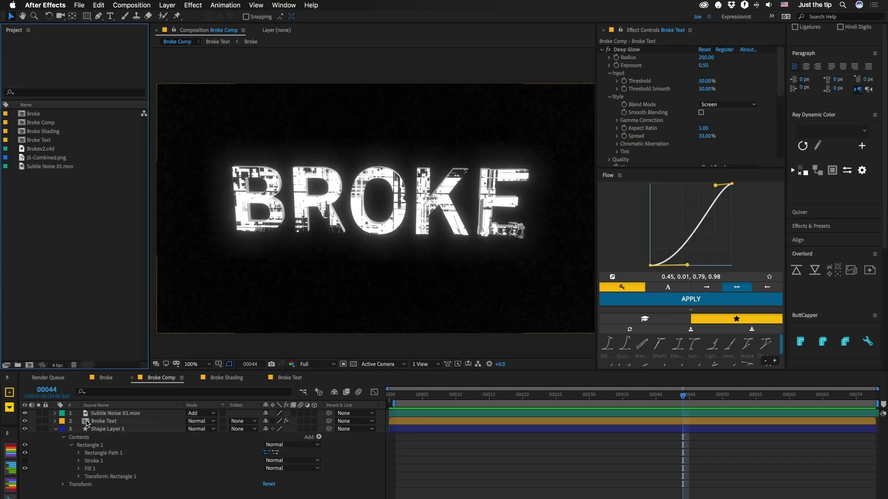
left_click(106, 380)
Step: Select the Brokev2.c4d Cineware layer and bring up its Cinema 4D installation options
left_click(105, 429)
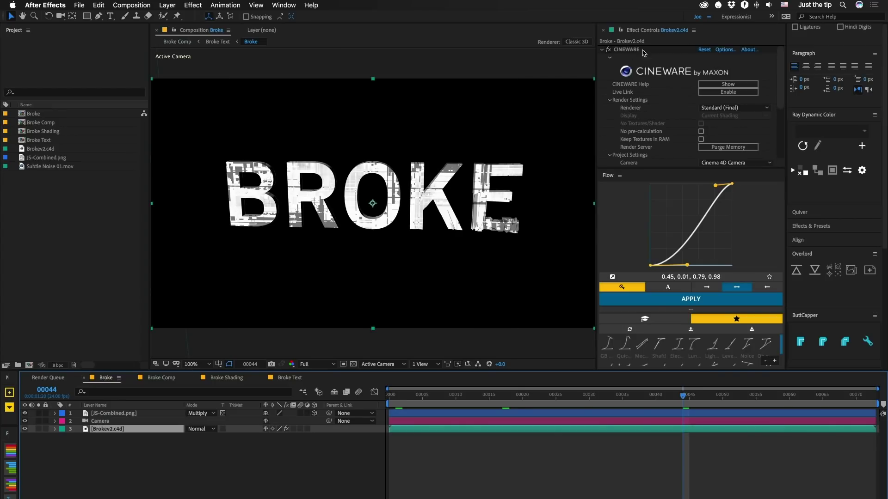
left_click(724, 50)
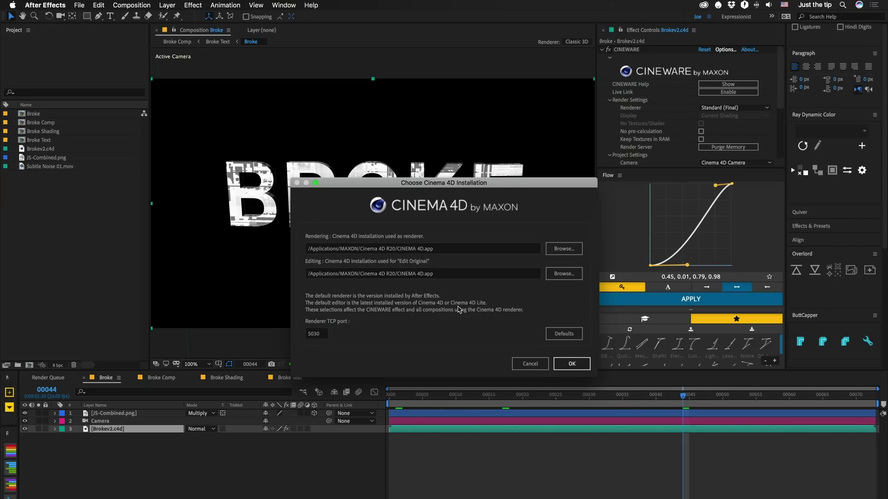
Step: Cancel the installation dialog and toggle the JS-Combined.png texture off and on at frame 8
left_click(527, 363)
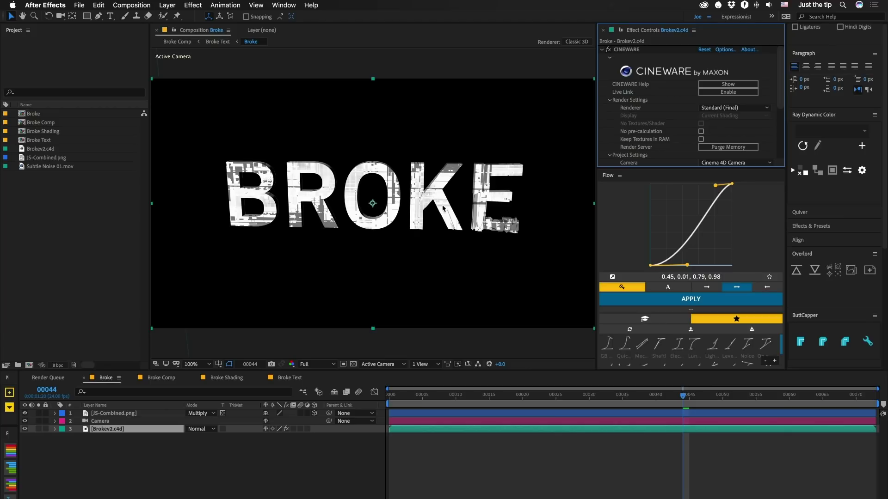
left_click(25, 414)
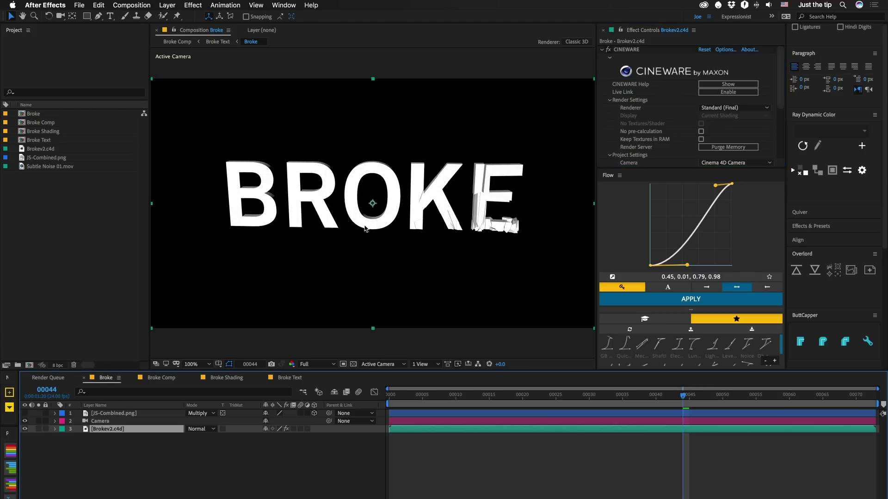
left_click_drag(462, 396, 442, 396)
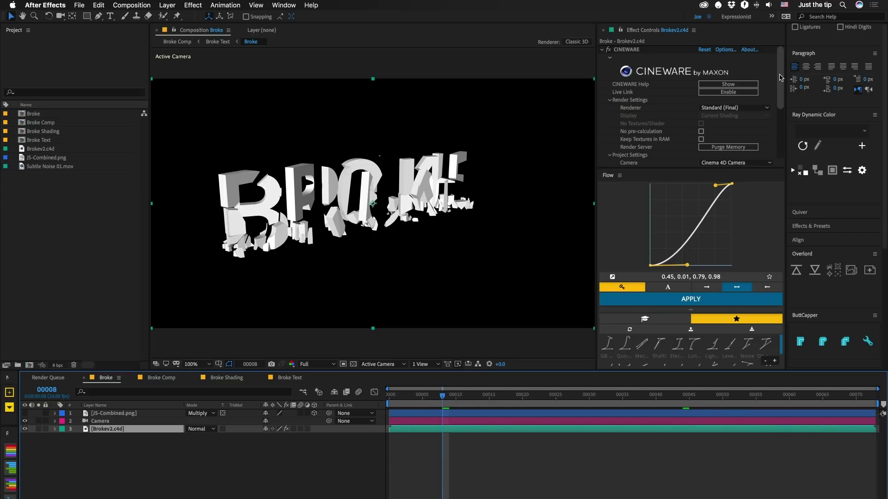
scroll(780, 78, "down", 5)
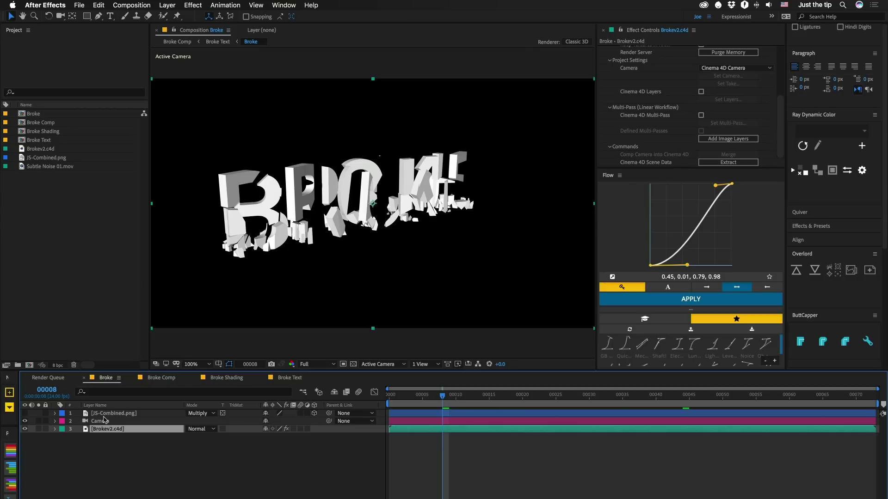
left_click(25, 413)
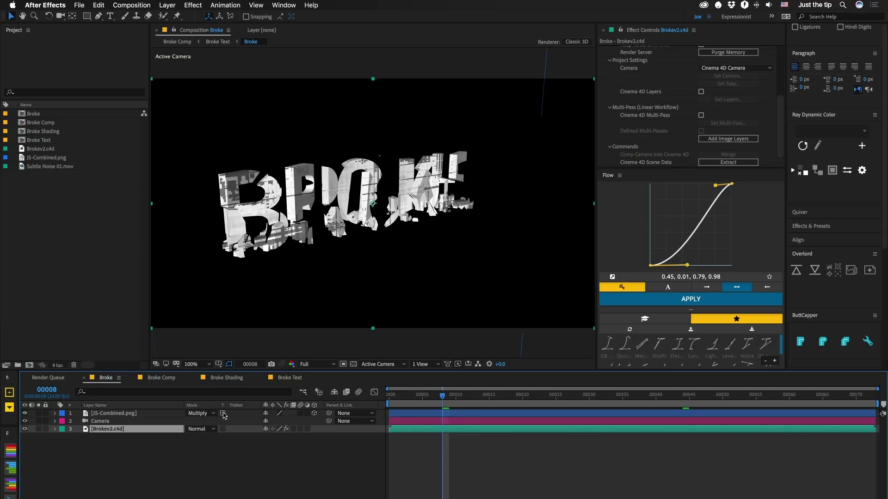
Step: Turn on Preserve Transparency for JS-Combined.png and preview the animation through frame 38
left_click(222, 414)
left_click_drag(500, 397, 574, 396)
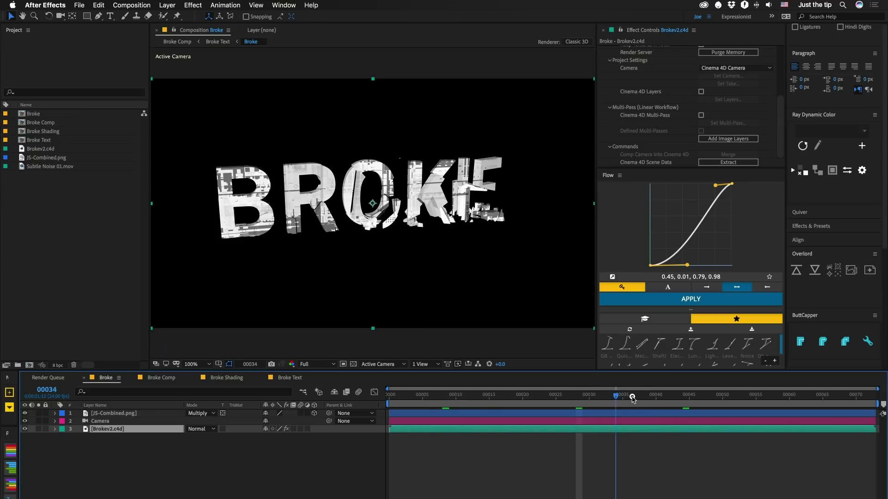
left_click_drag(579, 397, 646, 395)
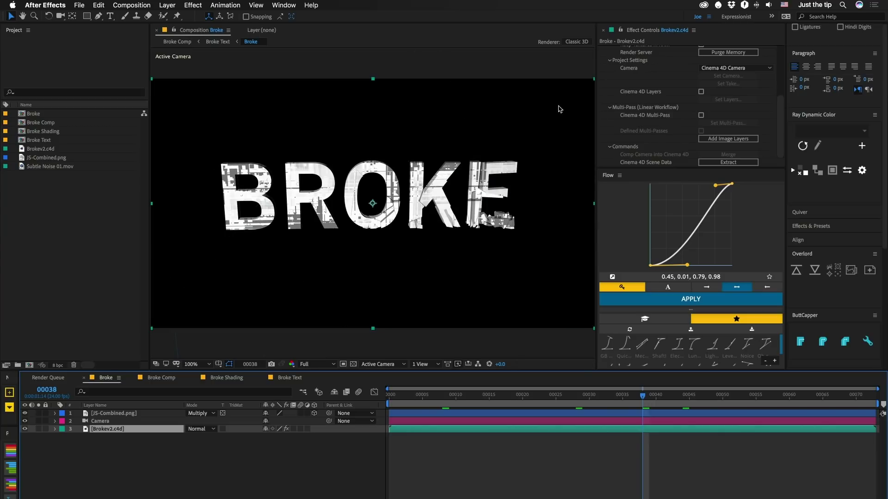
left_click(218, 380)
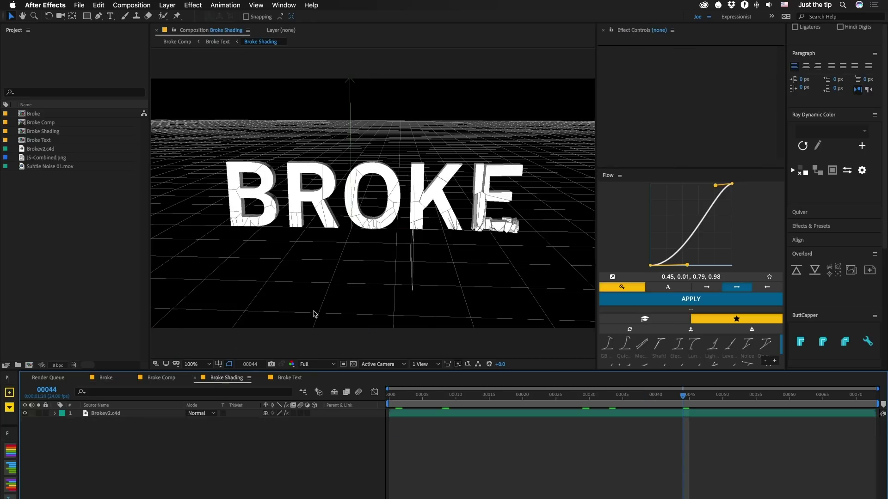
Step: At frame 17, set the Brokev2.c4d layer's Cineware renderer to OpenGL
left_click_drag(680, 402, 503, 399)
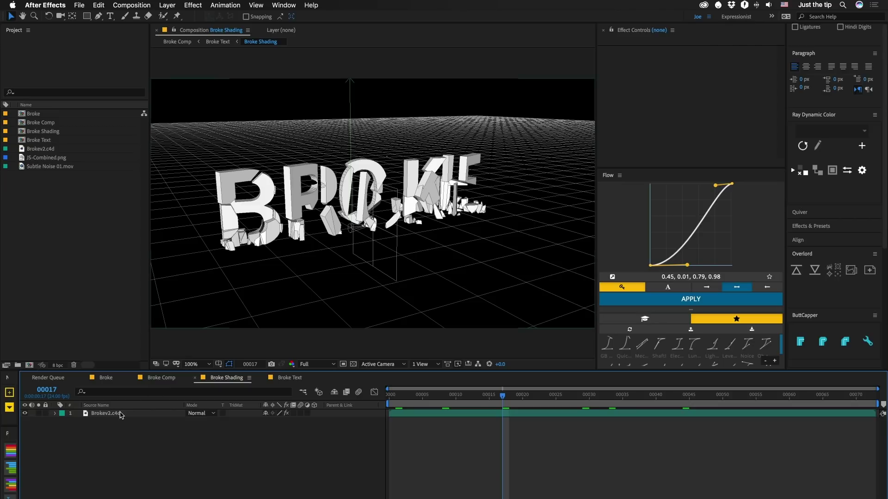
left_click(106, 413)
left_click(717, 108)
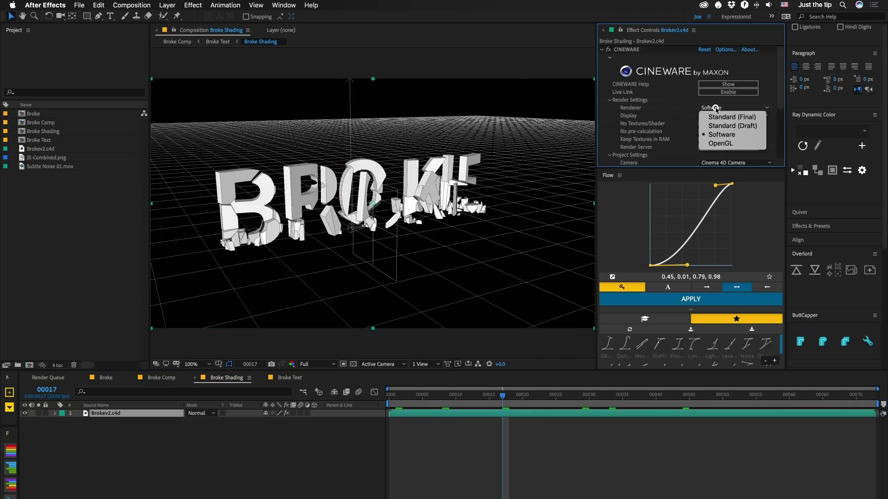
left_click(720, 143)
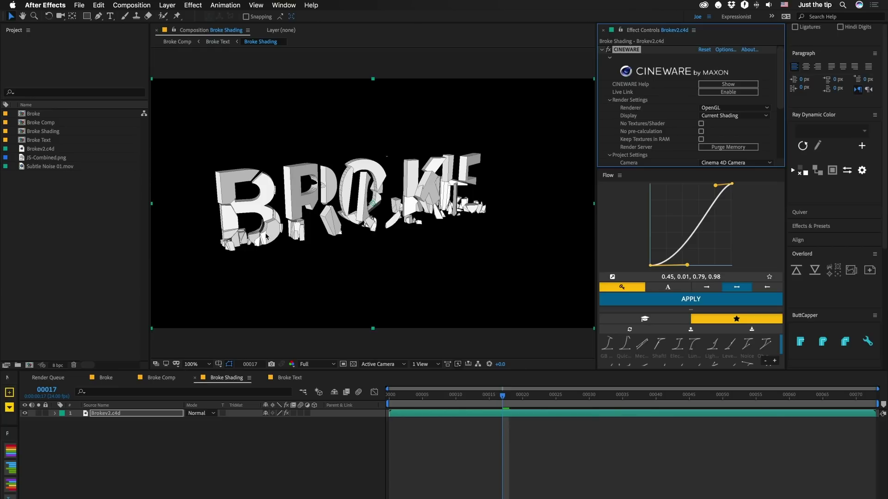
Step: Compare against the Software renderer, then leave Cineware rendering with OpenGL
left_click(719, 107)
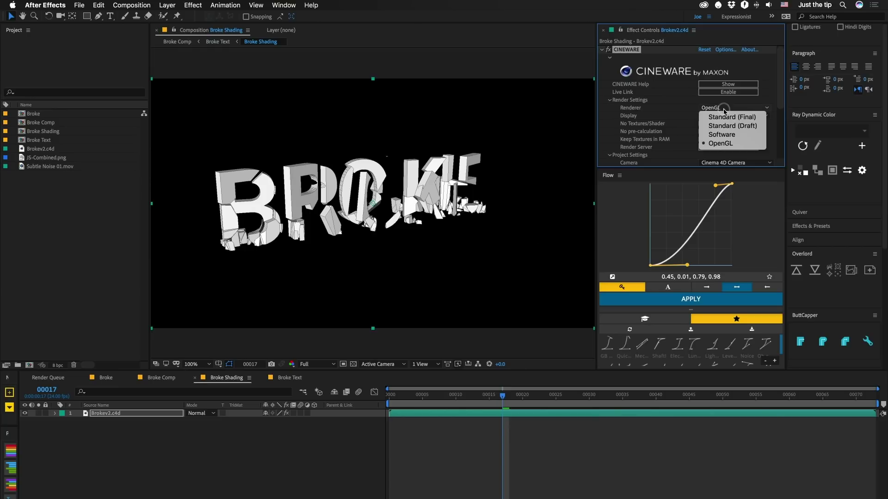
left_click(710, 135)
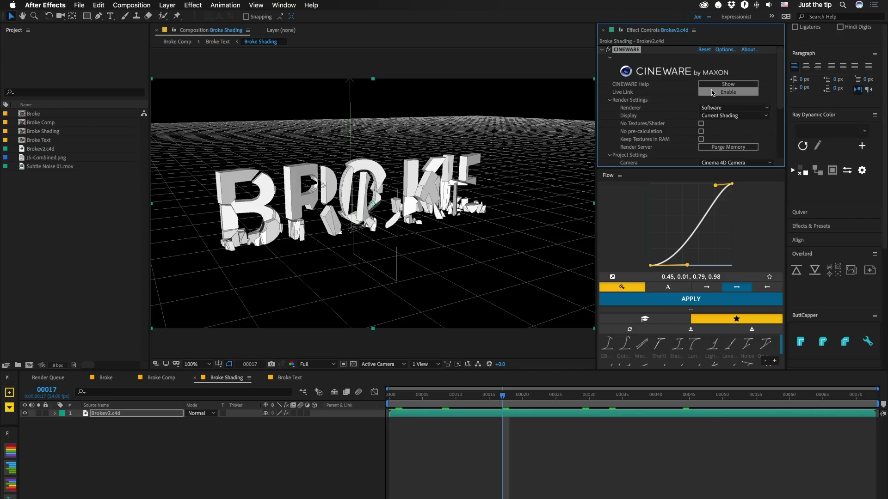
left_click(714, 110)
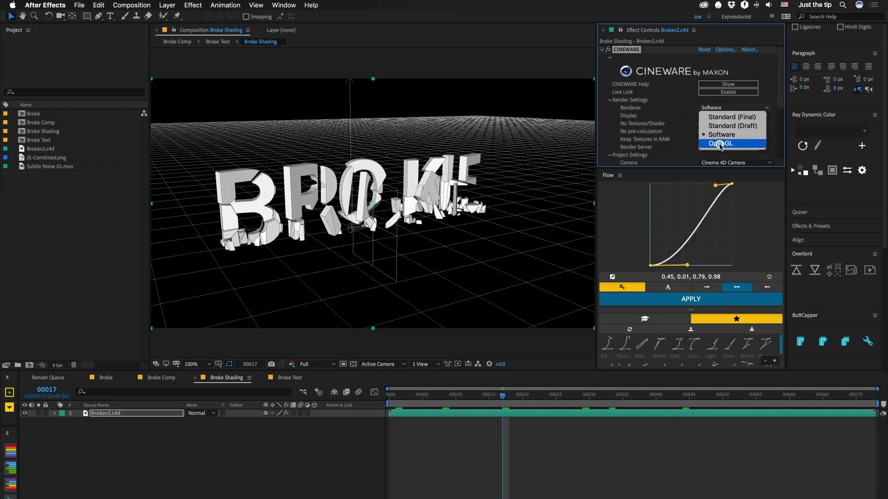
left_click(721, 144)
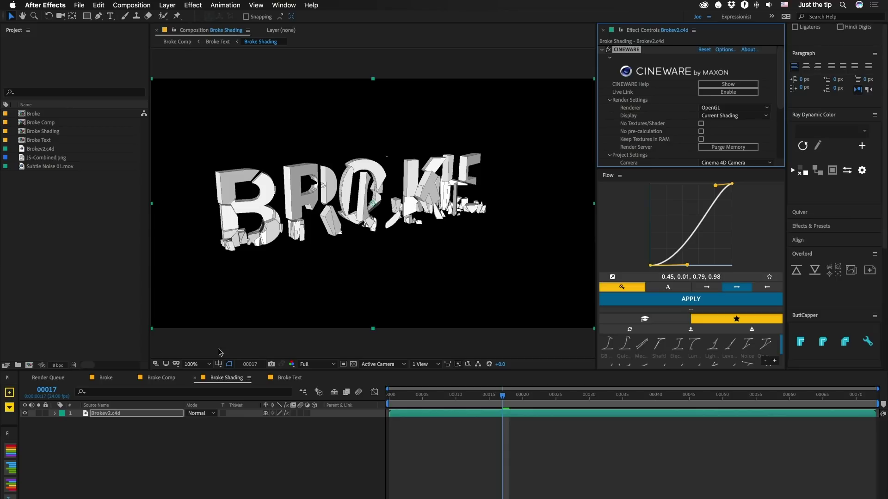
left_click(166, 378)
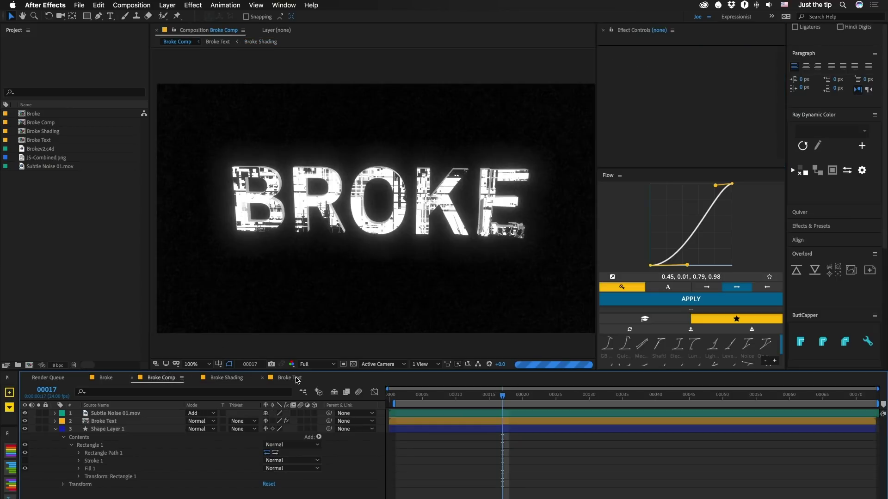
Step: In Broke Text, hide the stencil Broke and Broke Shading layers, inspecting their Invert and Levels effects
left_click(294, 378)
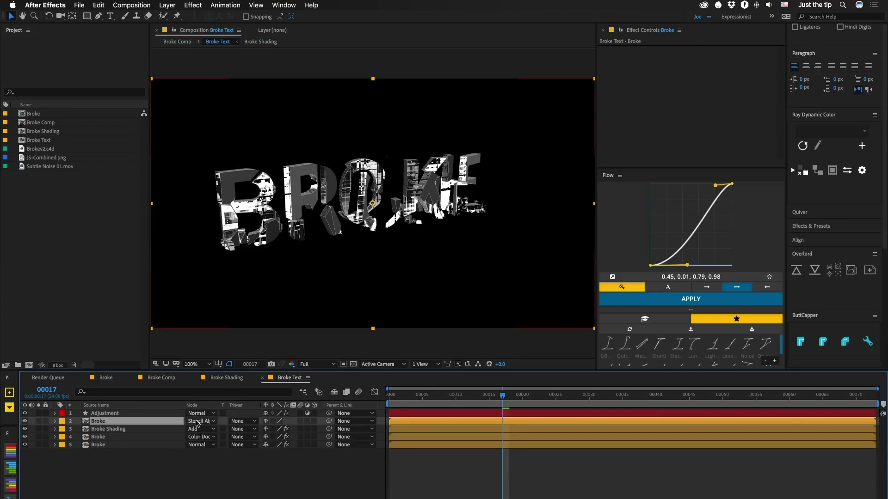
left_click(25, 421)
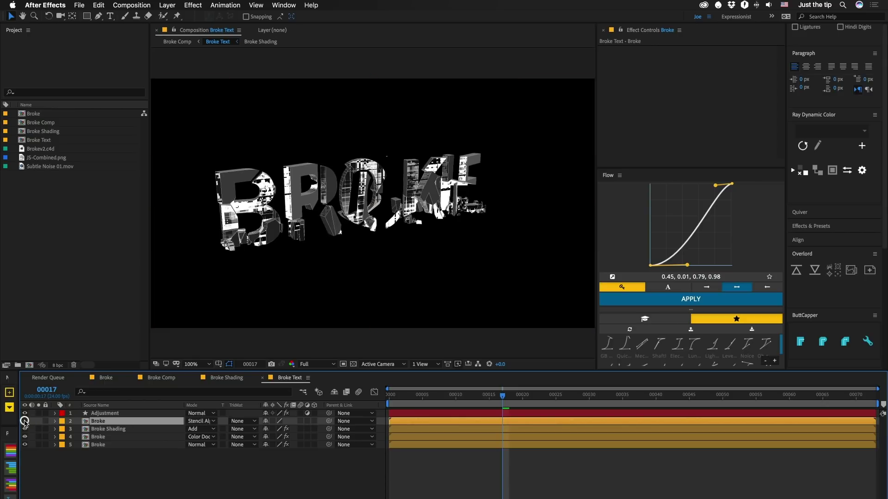
left_click(96, 430)
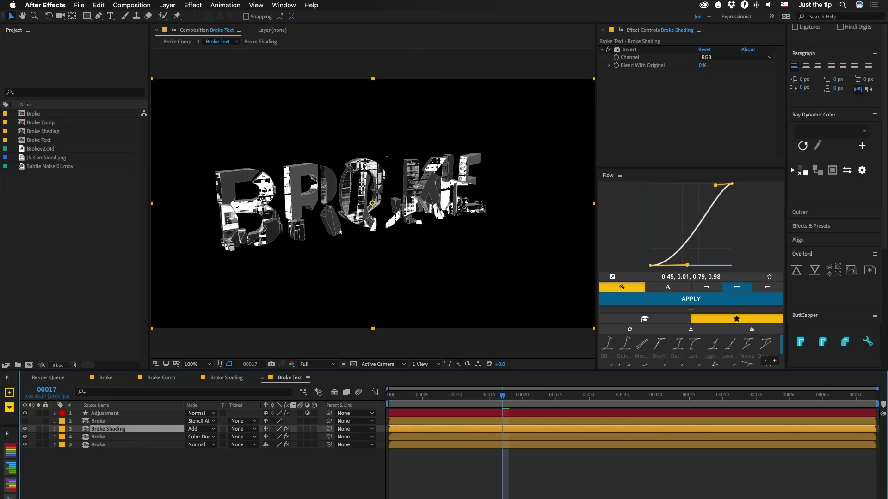
left_click(25, 429)
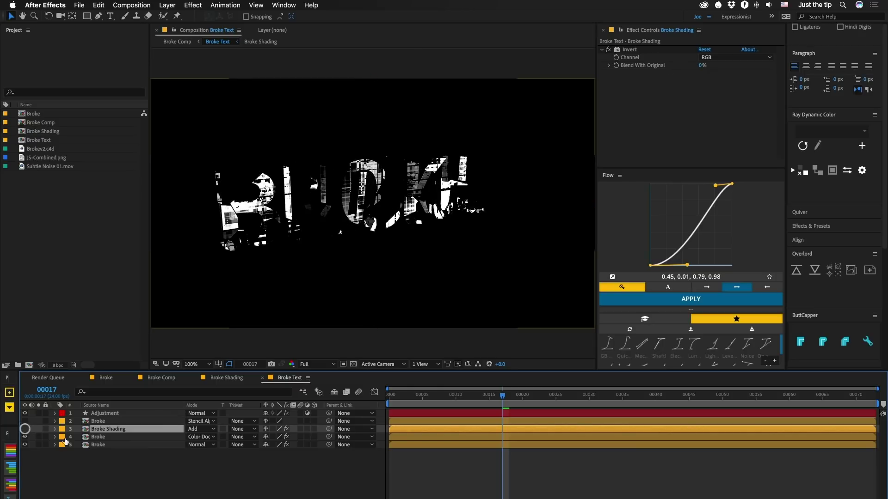
left_click(96, 437)
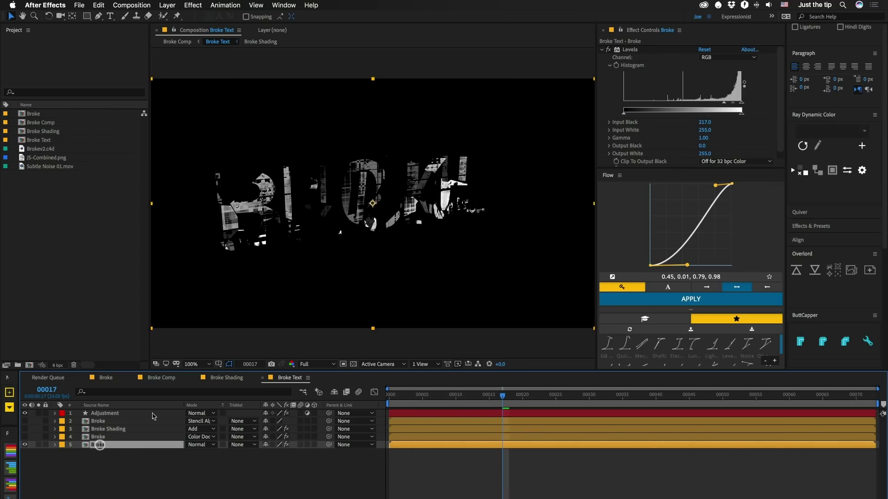
Step: Isolate layer 4 Broke, then show layer 5 Broke and Broke Shading again
left_click(98, 437)
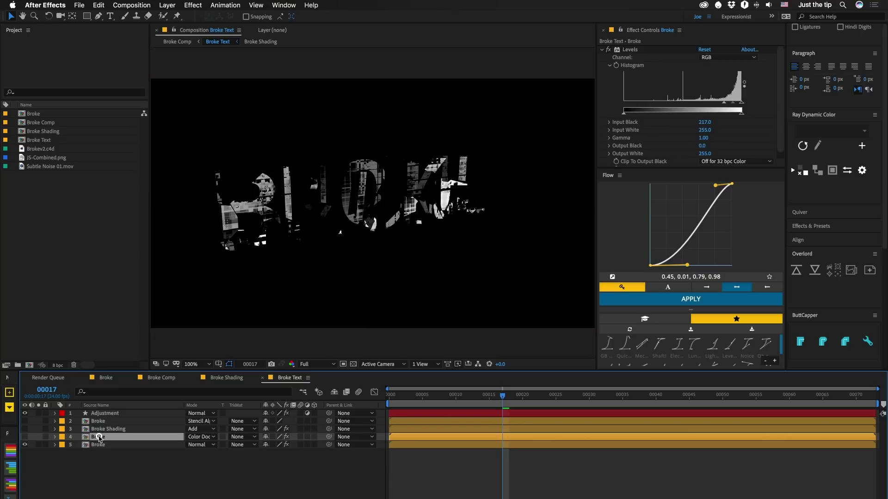
left_click(25, 445)
left_click(24, 437)
left_click(25, 445)
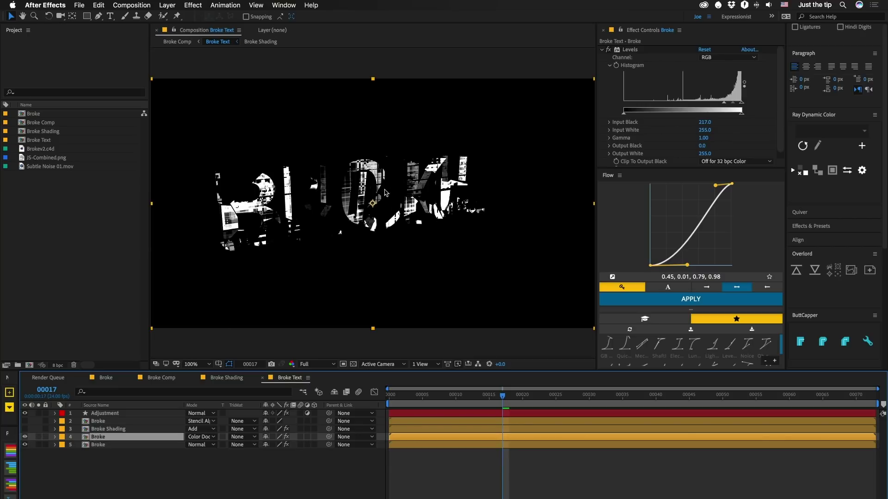
left_click(25, 429)
left_click(105, 413)
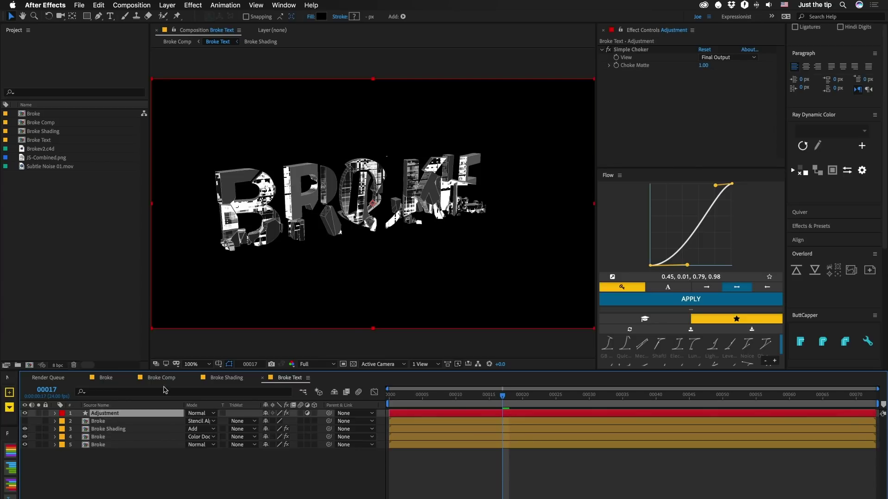
Step: Toggle Simple Choker off and on in Broke Text to compare the choke
left_click(608, 50)
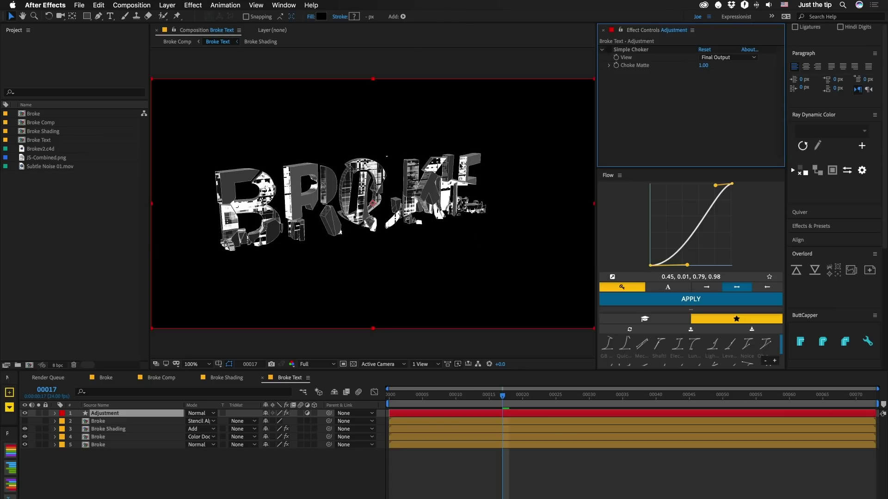
left_click(608, 49)
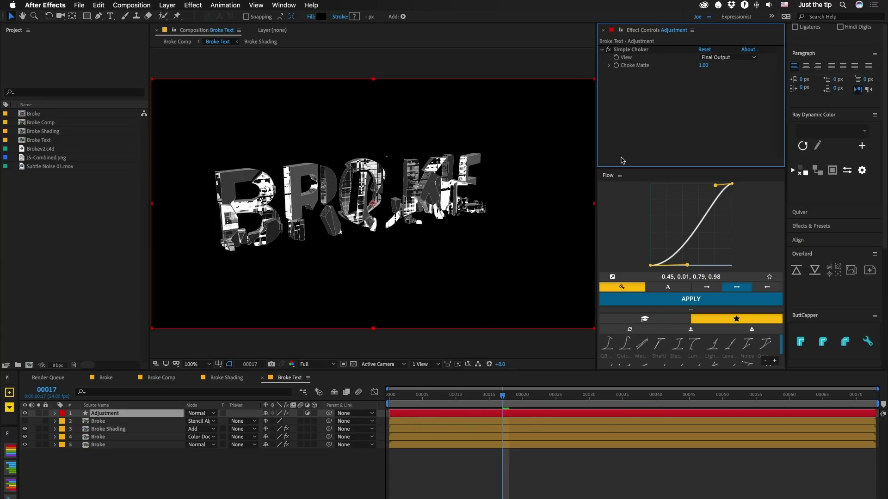
left_click(162, 377)
Step: In Broke Comp, select the noise, shape and Broke Text layers to view Deep Glow (Radius 250)
left_click(95, 413)
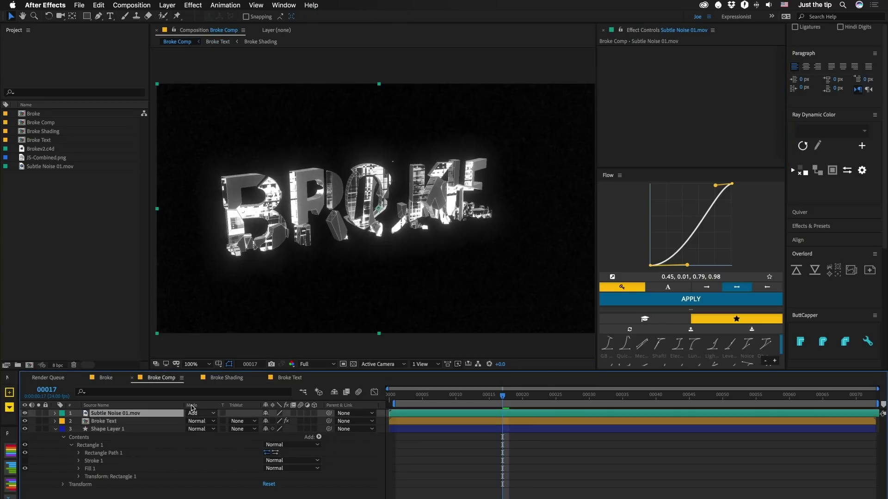
left_click(107, 429)
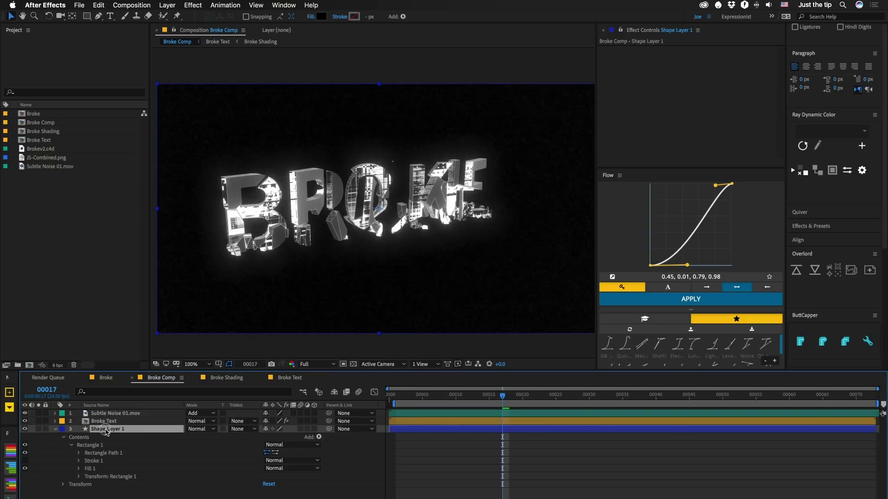
left_click(141, 422)
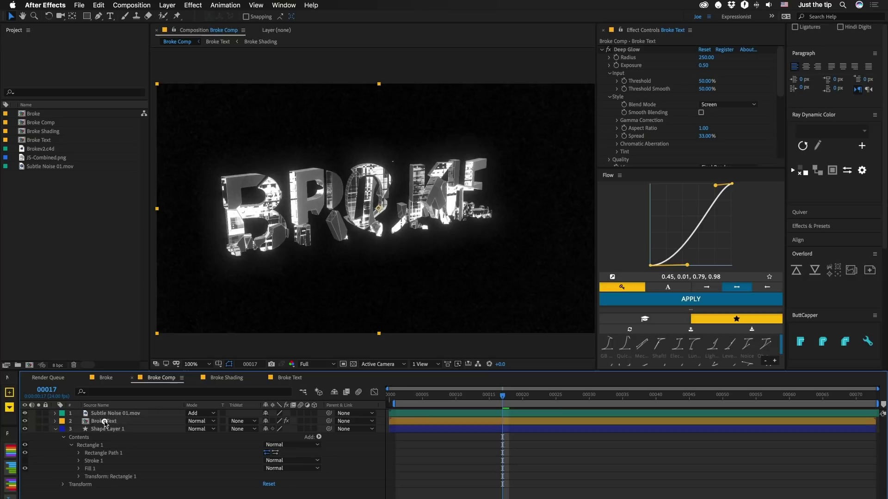
left_click(105, 422)
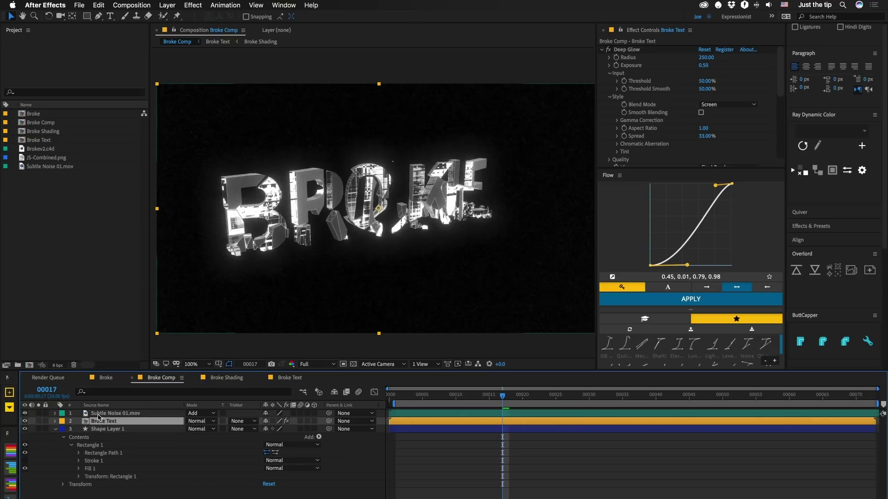